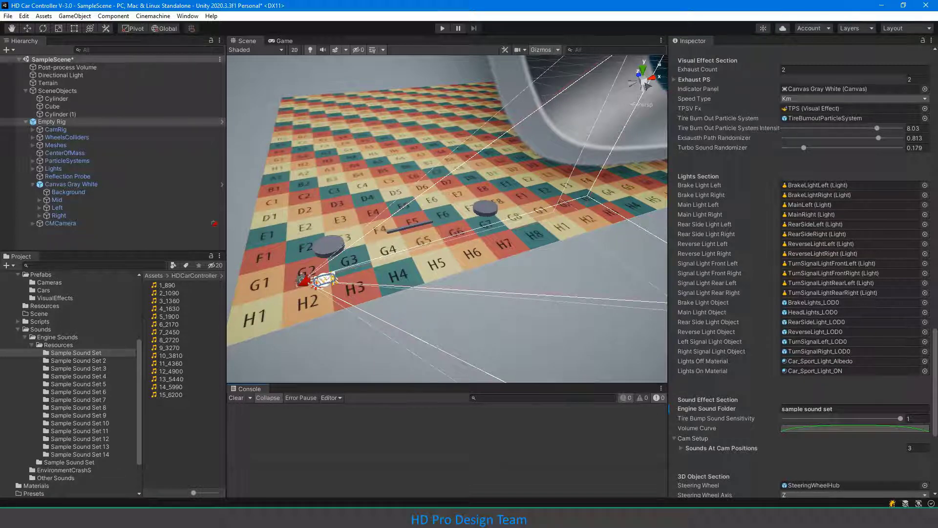
Browse the Sample Sound Set folders and highlight the 1_890 clip's order_RPM name with its import settings shown
left_click(76, 352)
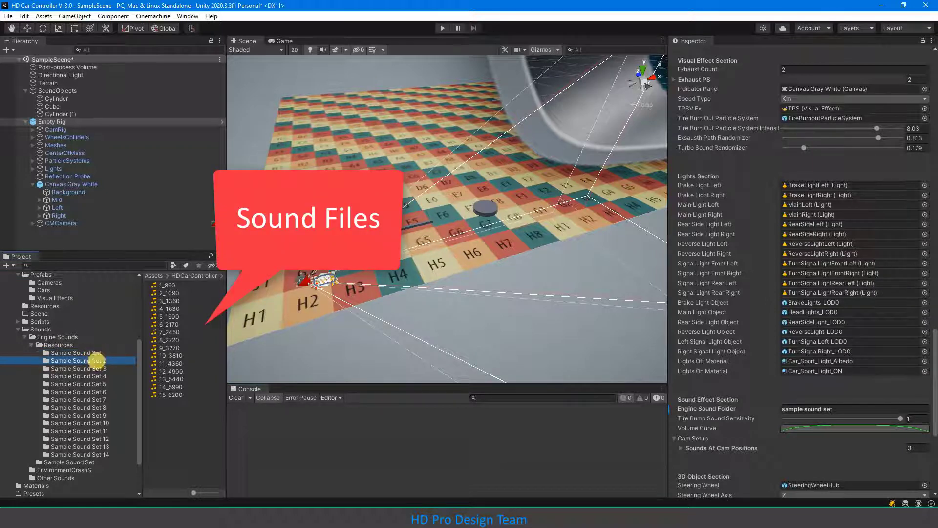
left_click(95, 376)
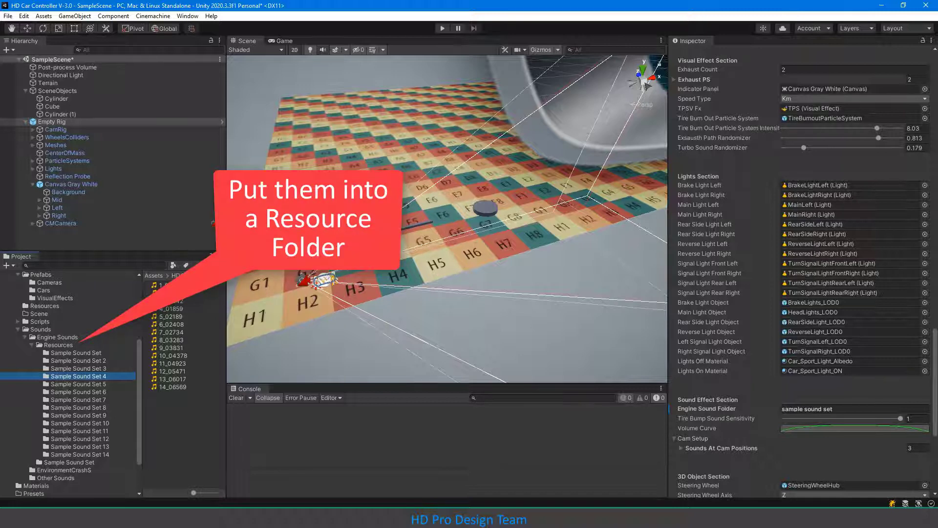
left_click(79, 352)
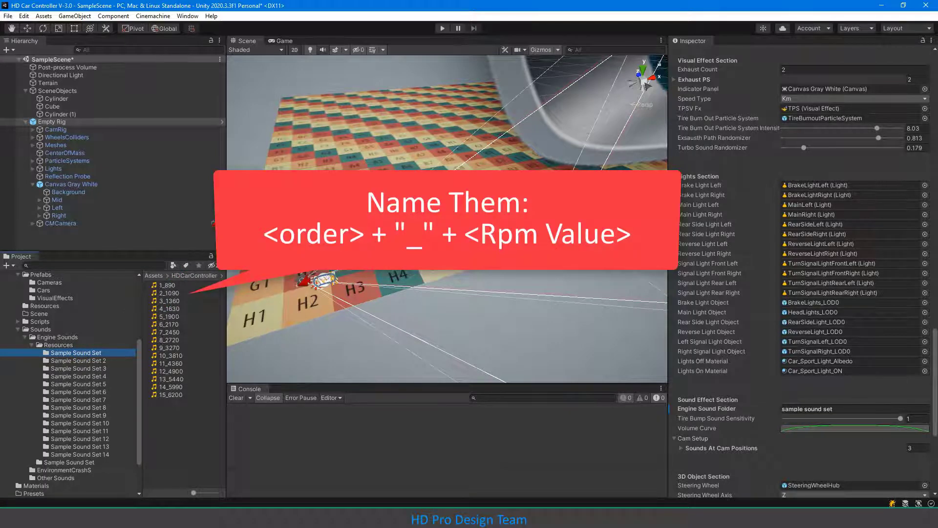
left_click(166, 285)
key("F2")
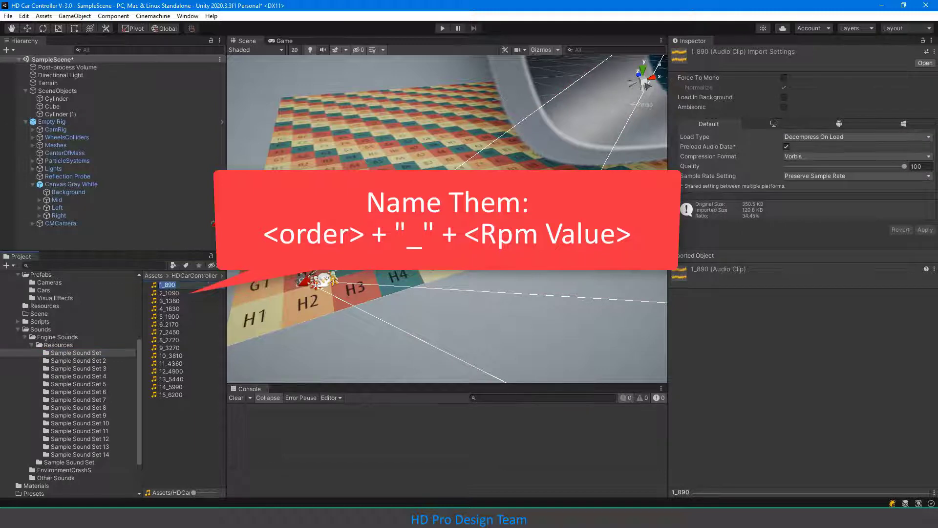
Show the Empty Rig's Sound Effect Section and put the Engine Sound Folder field 'sample sound set' into edit mode
left_click(59, 121)
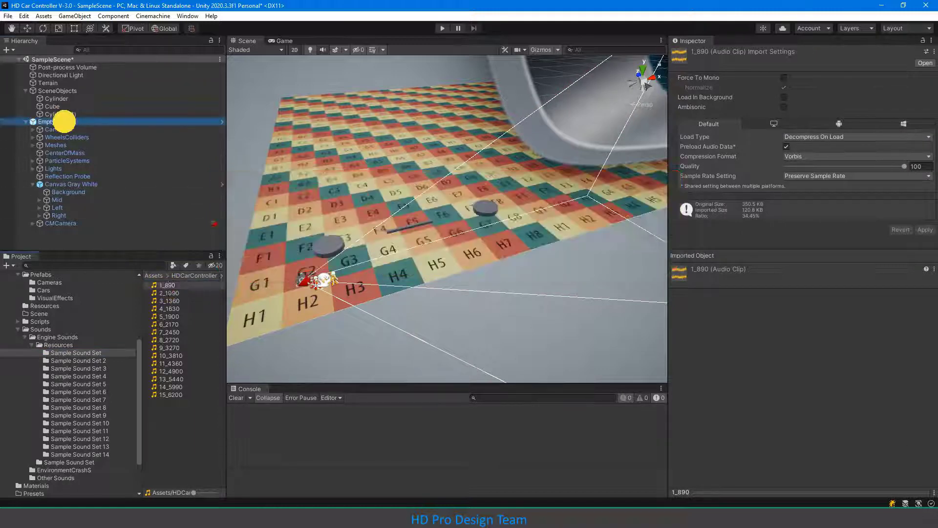
scroll(803, 271, "down", 5)
scroll(803, 272, "down", 5)
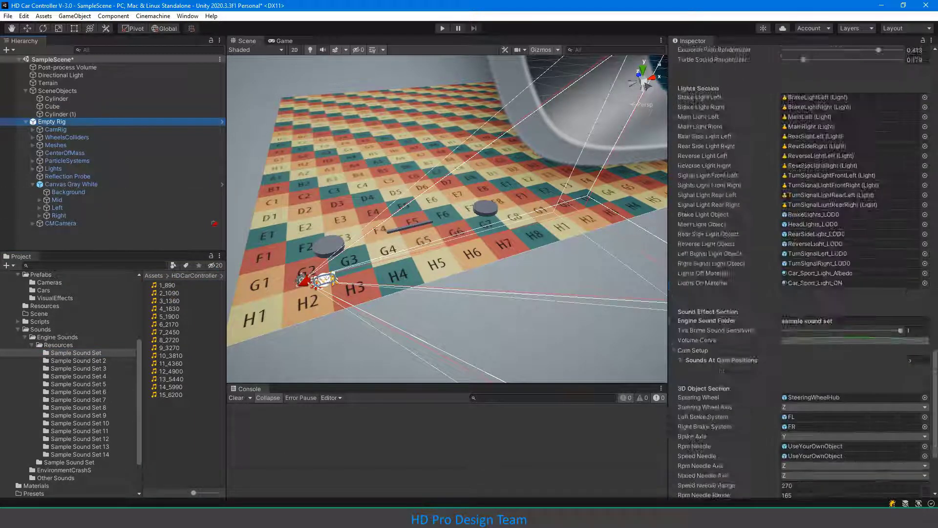
scroll(803, 271, "down", 5)
left_click(834, 188)
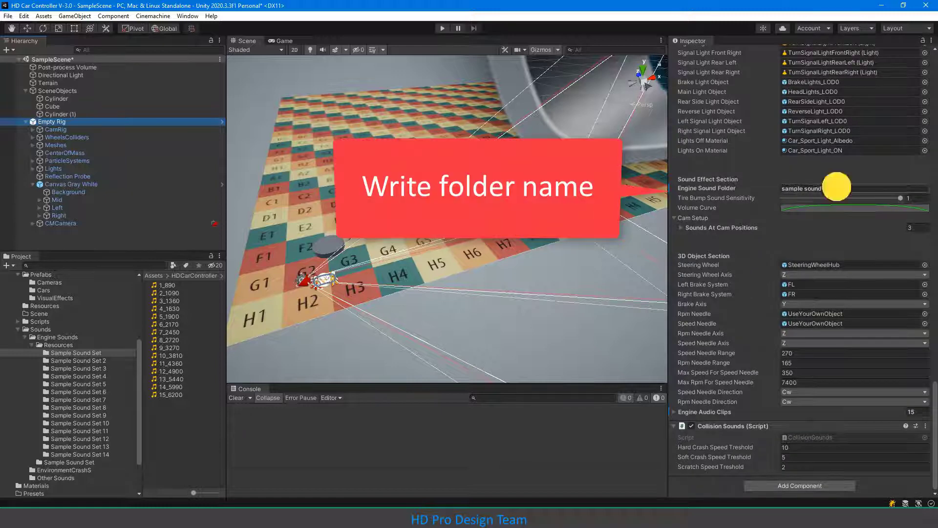
left_click(834, 189)
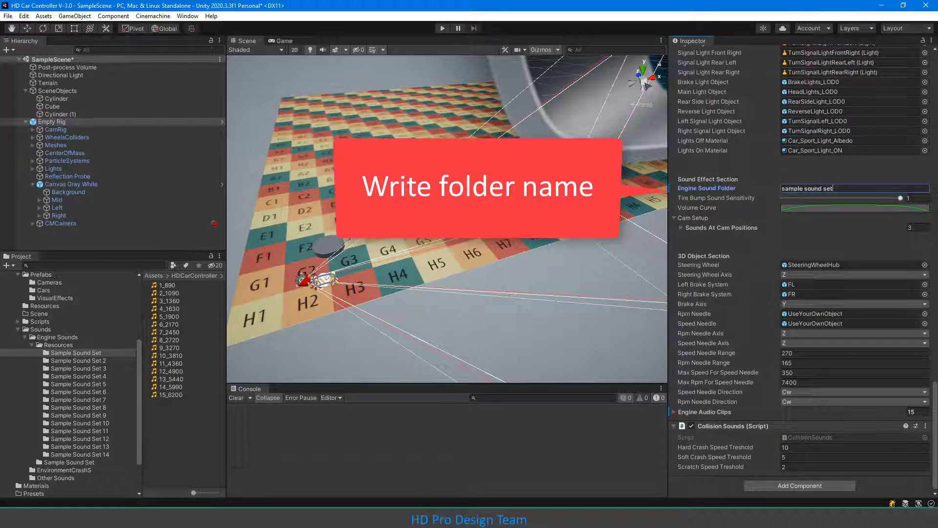